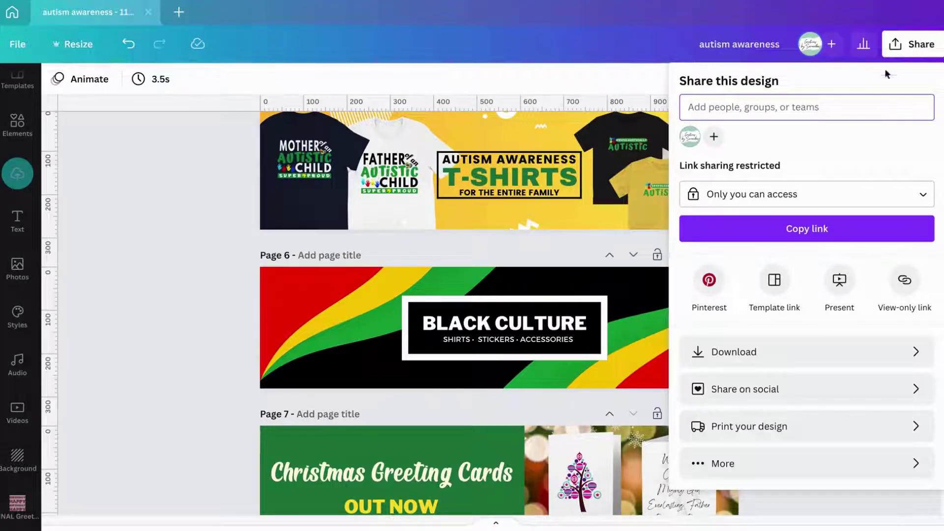
Download Canva pages 5–7 as PNG at size 2× (2,208 × 562 px).
left_click(763, 359)
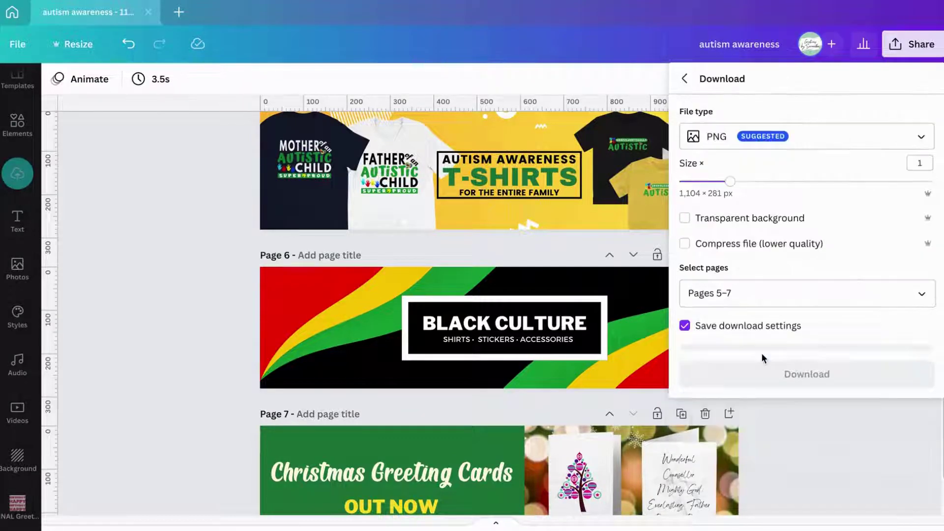
left_click(762, 150)
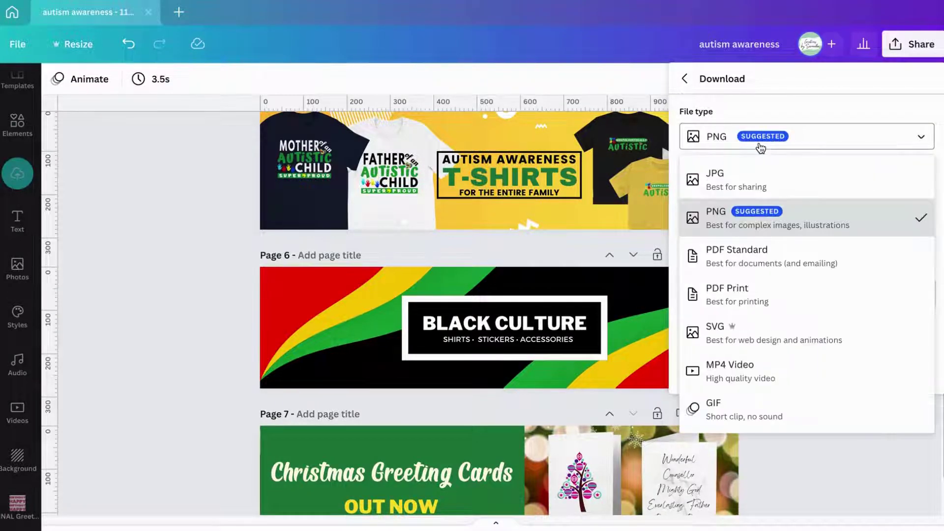
left_click(755, 226)
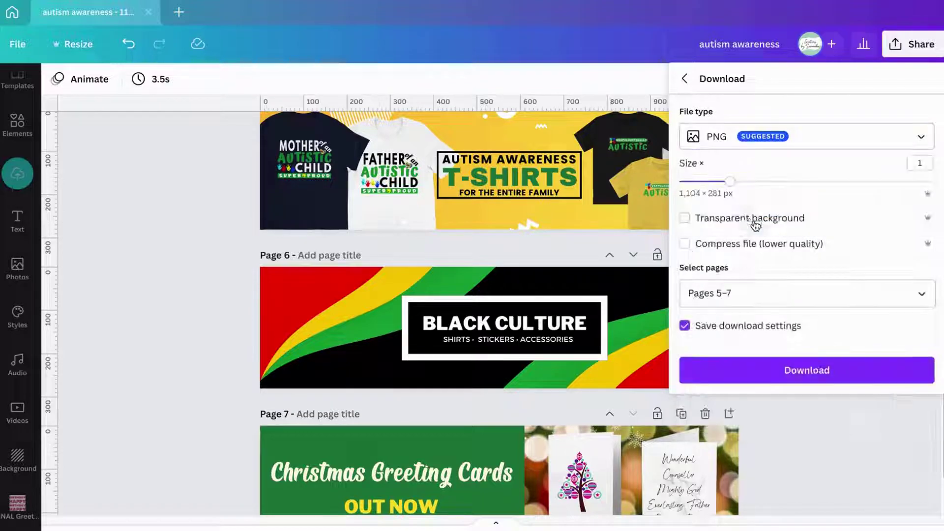
left_click(731, 183)
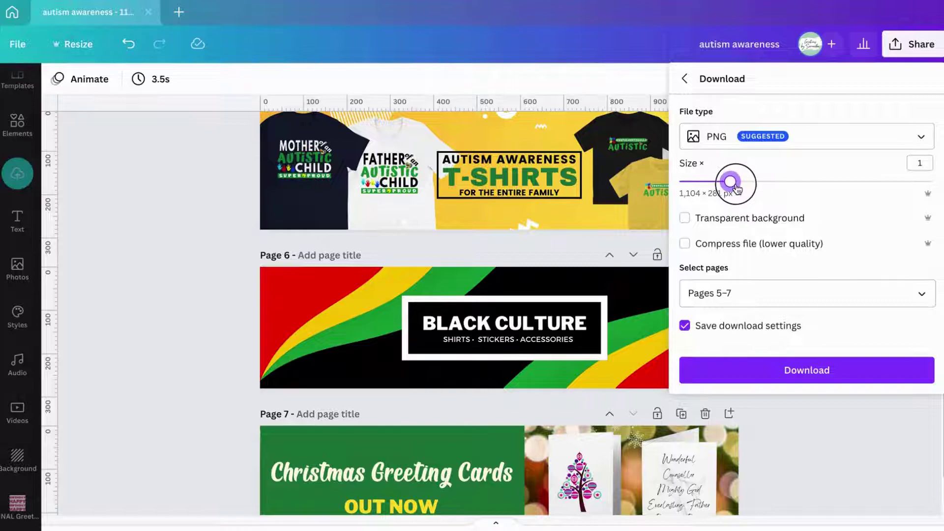
left_click_drag(736, 186, 822, 195)
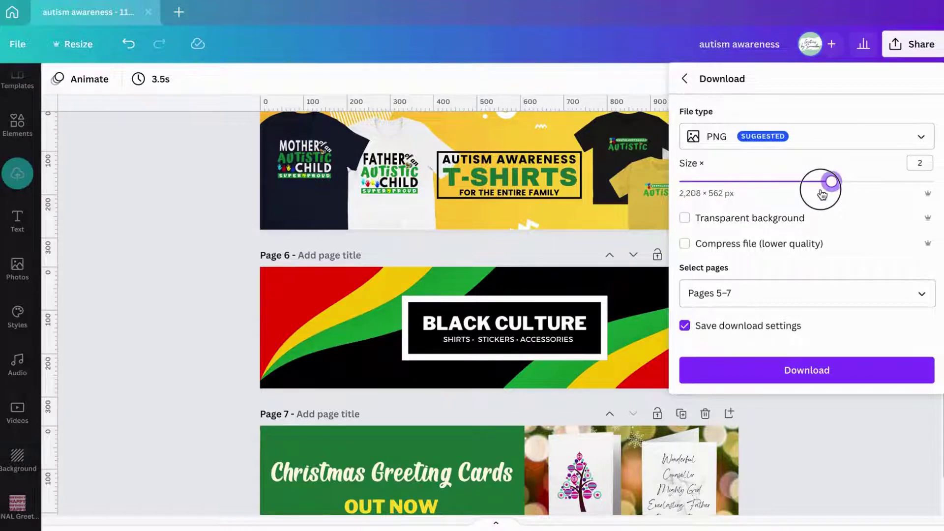
left_click(740, 369)
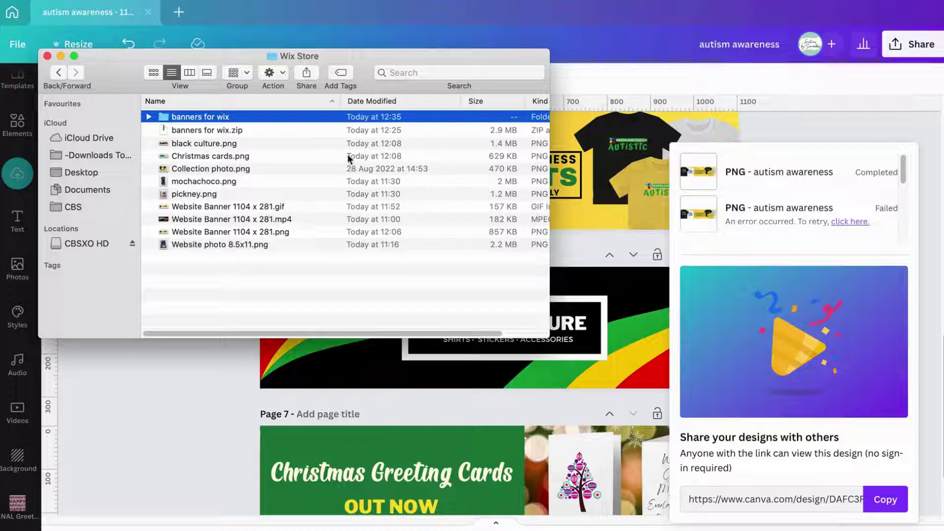
Extract website banners top wix.zip in the banners for wix folder to reveal 5.png–7.png.
left_click(148, 118)
left_click(200, 170)
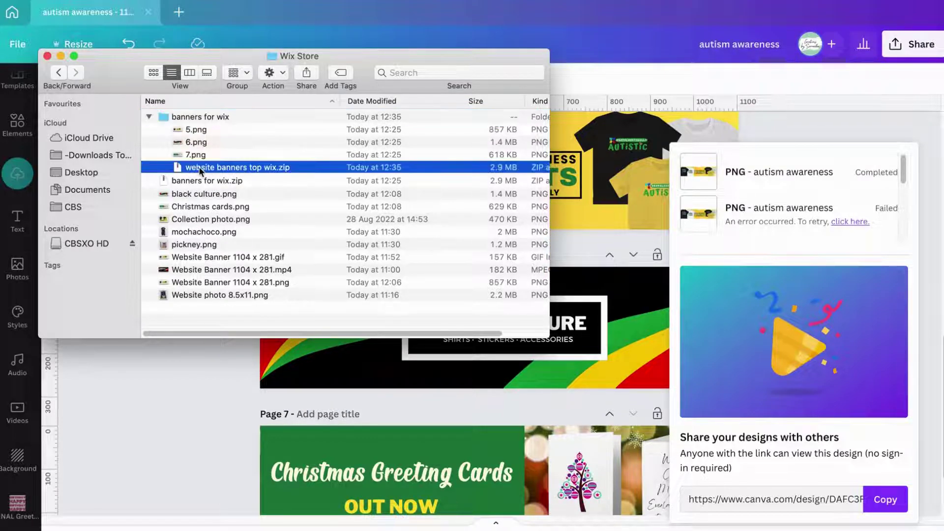
double_click(201, 169)
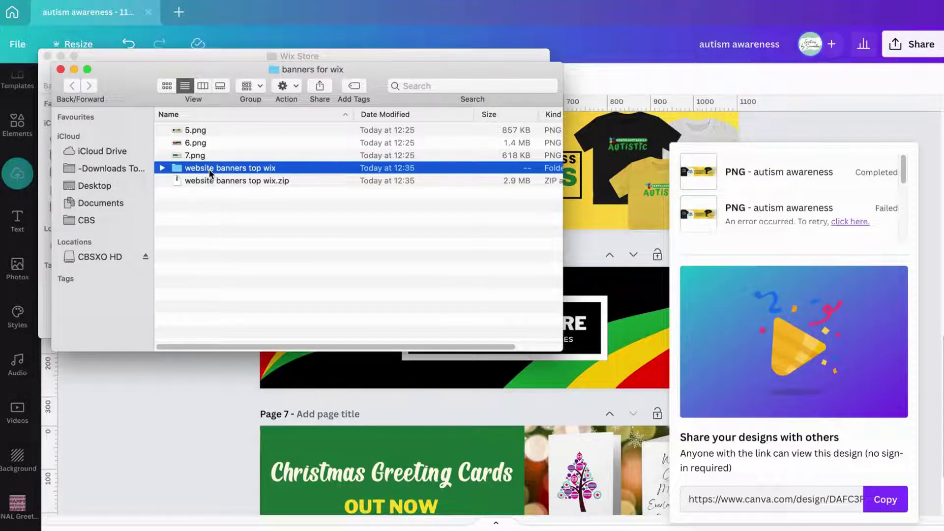
left_click(162, 168)
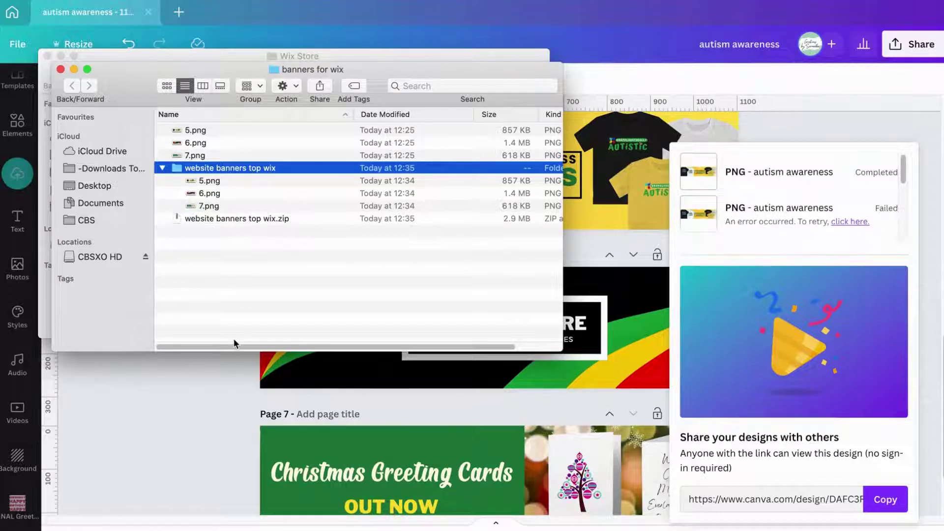
left_click(205, 417)
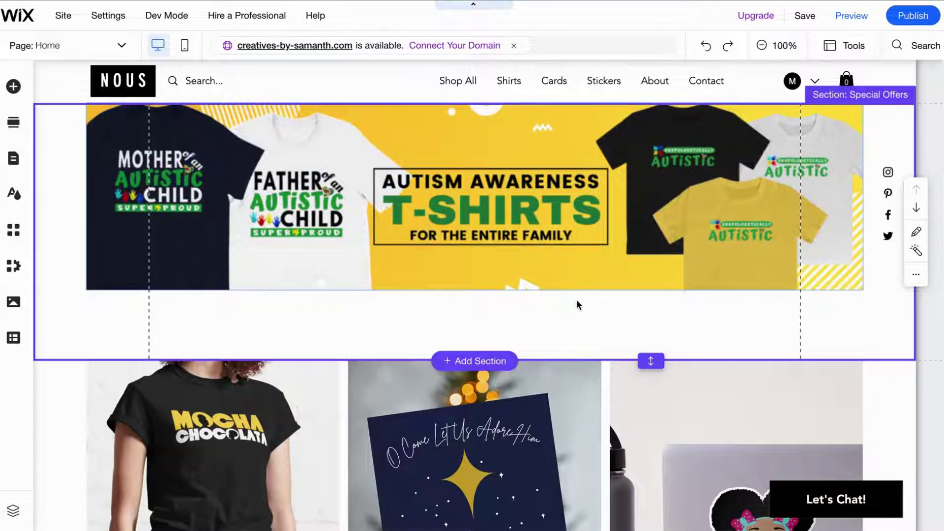
Drag a Postcard slider gallery from the Gallery elements into the Special Offers section.
left_click(14, 87)
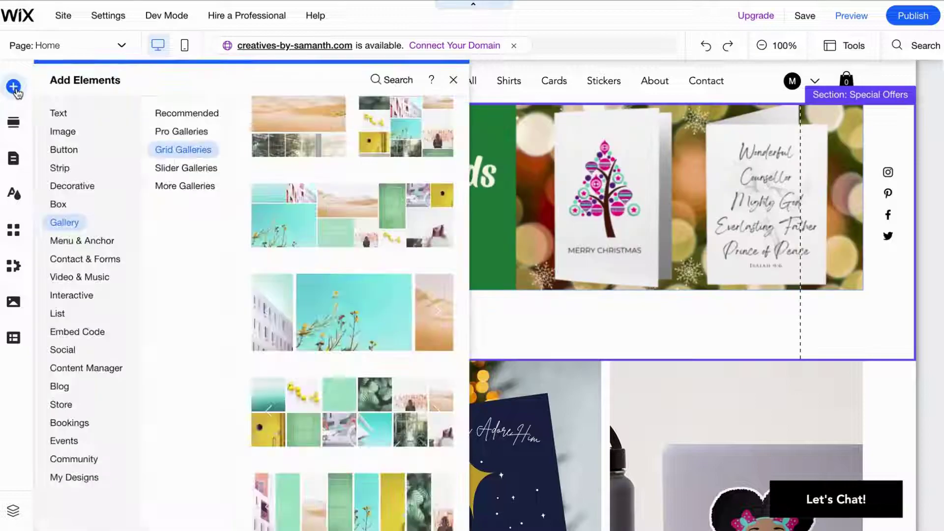
left_click(192, 150)
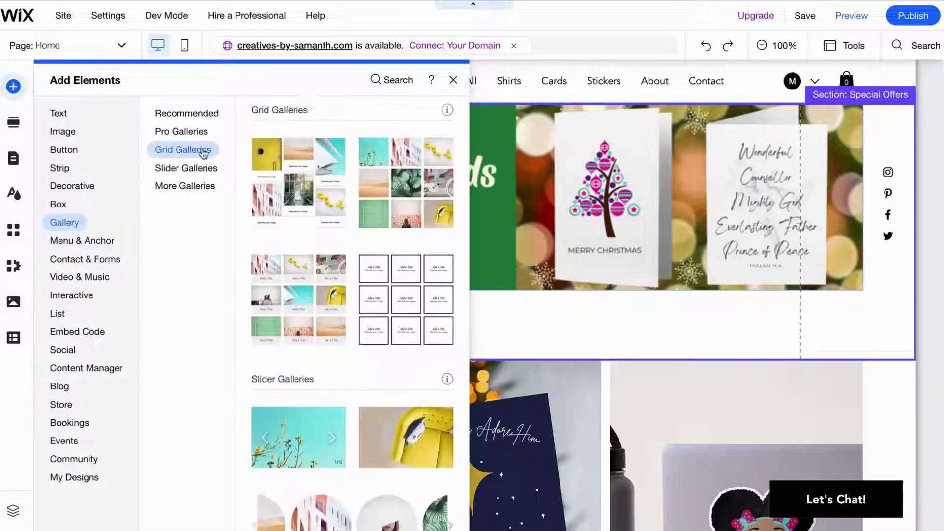
scroll(354, 432, "down", 1)
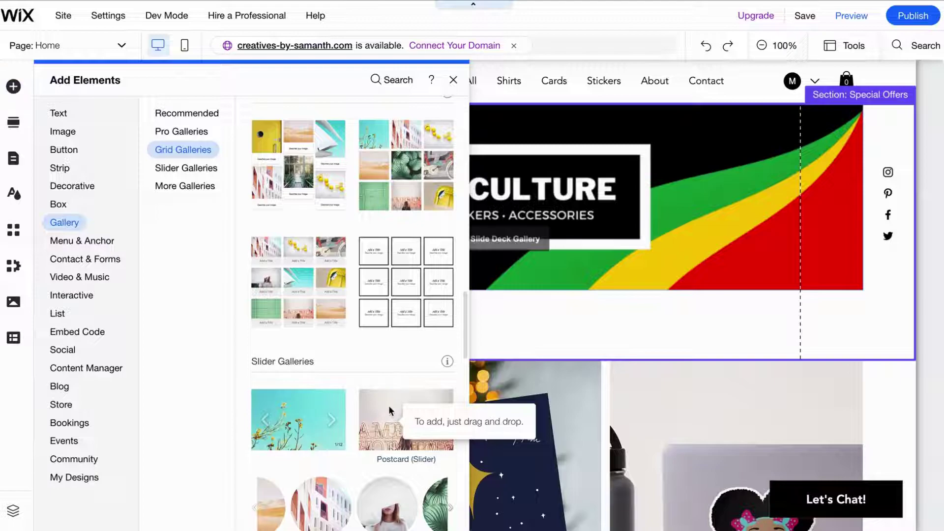
left_click_drag(391, 414, 380, 401)
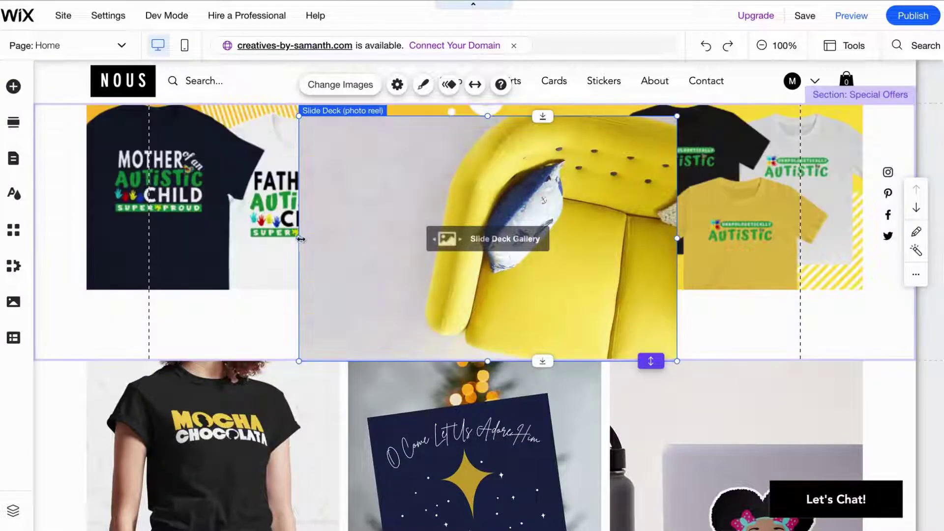
Resize the Slide Deck gallery to about 962 × 388, lined up with the banner's left edge.
left_click_drag(299, 238, 84, 234)
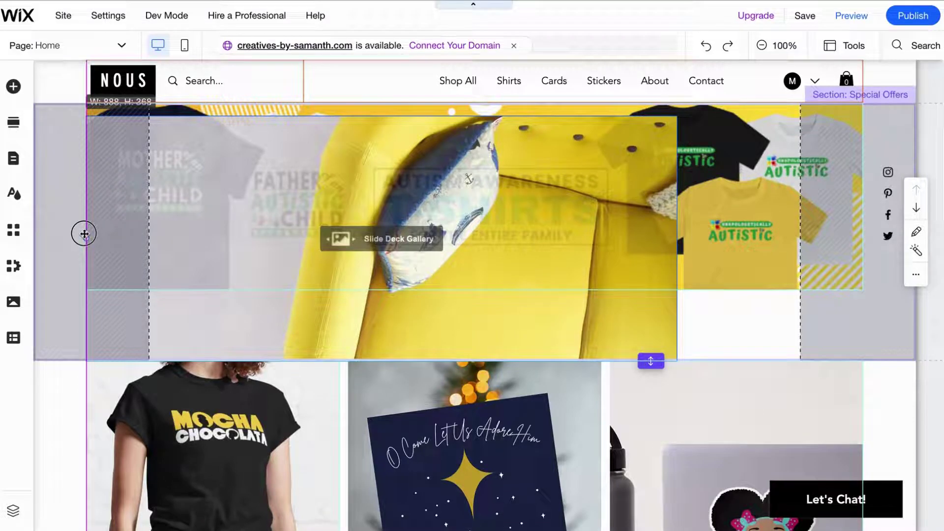
left_click_drag(85, 233, 84, 234)
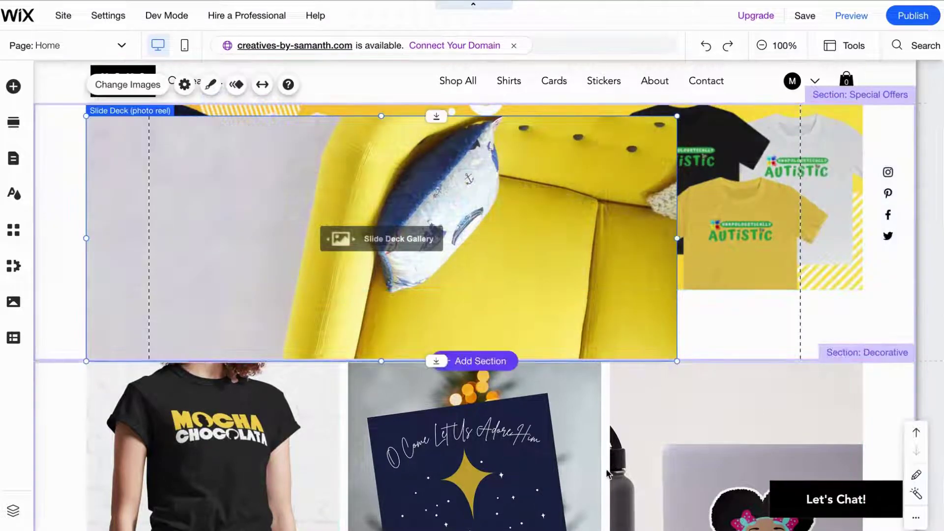
scroll(608, 468, "down", 1)
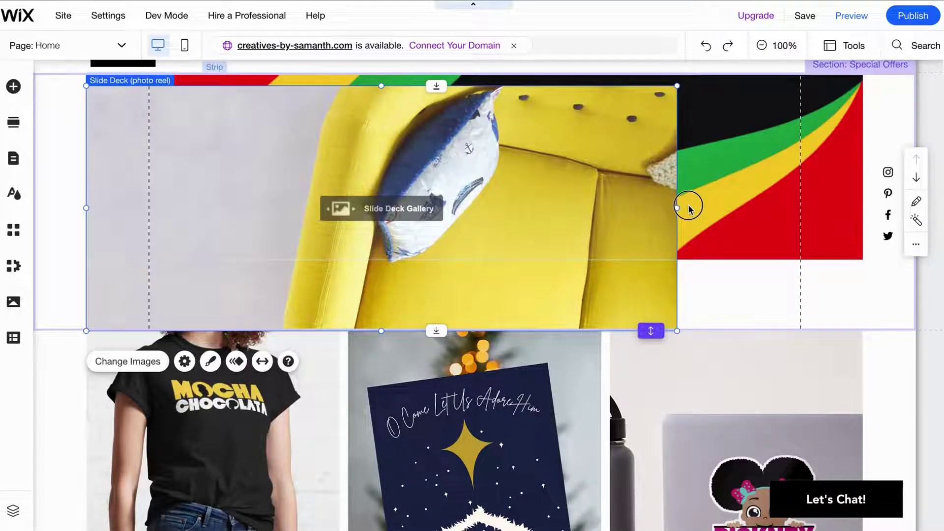
left_click_drag(677, 331, 688, 331)
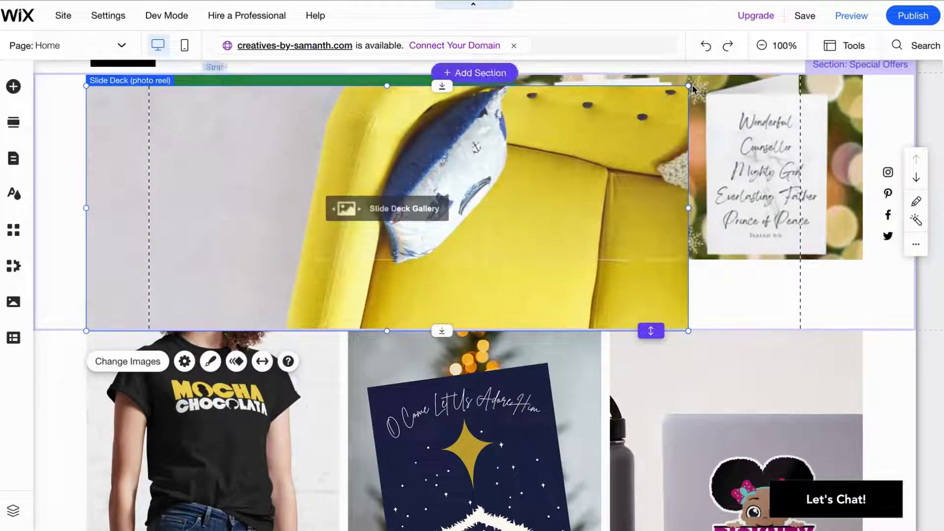
mouse_move(688, 85)
left_mouse_down()
mouse_move(743, 84)
mouse_move(736, 86)
left_mouse_up()
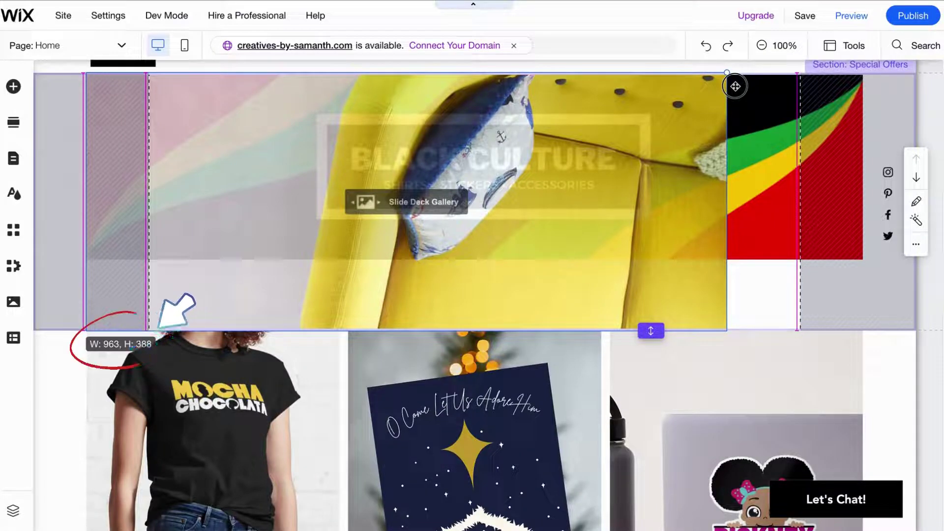
left_click_drag(735, 86, 733, 87)
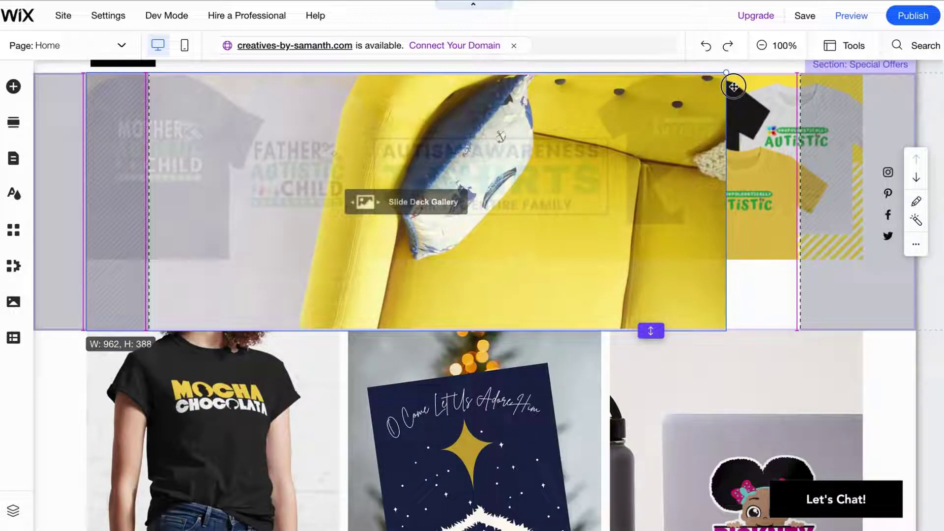
left_click_drag(734, 87, 733, 87)
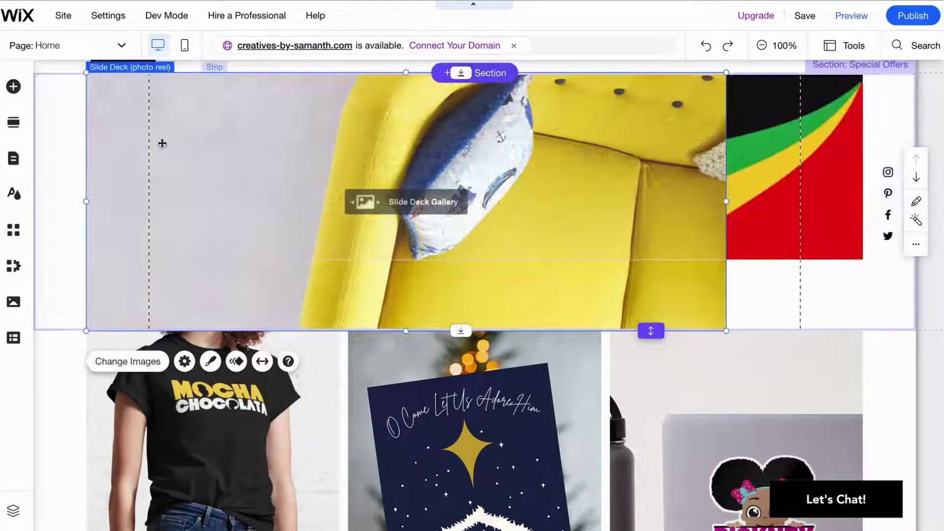
mouse_move(183, 135)
left_mouse_down()
mouse_move(215, 117)
mouse_move(164, 144)
left_mouse_up()
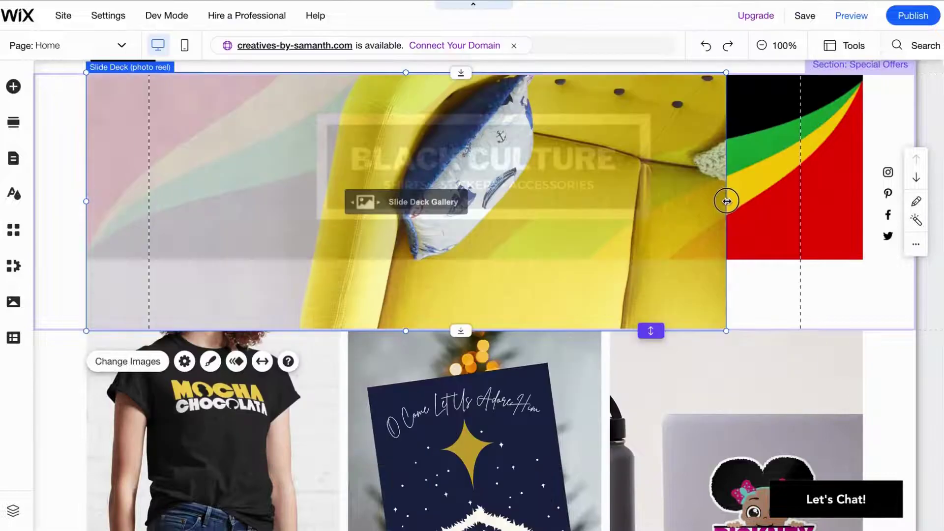
Drag the gallery's right edge to the banner's edge, making it 1168 × 388.
left_click_drag(727, 200, 862, 188)
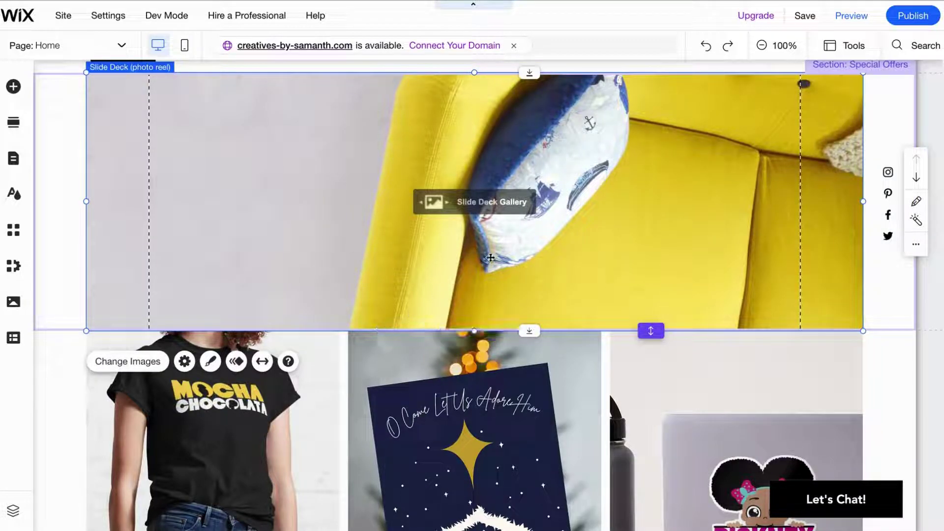
Move the gallery to the section's top and shorten it to a 1168 × 281 strip.
scroll(474, 330, "down", 1)
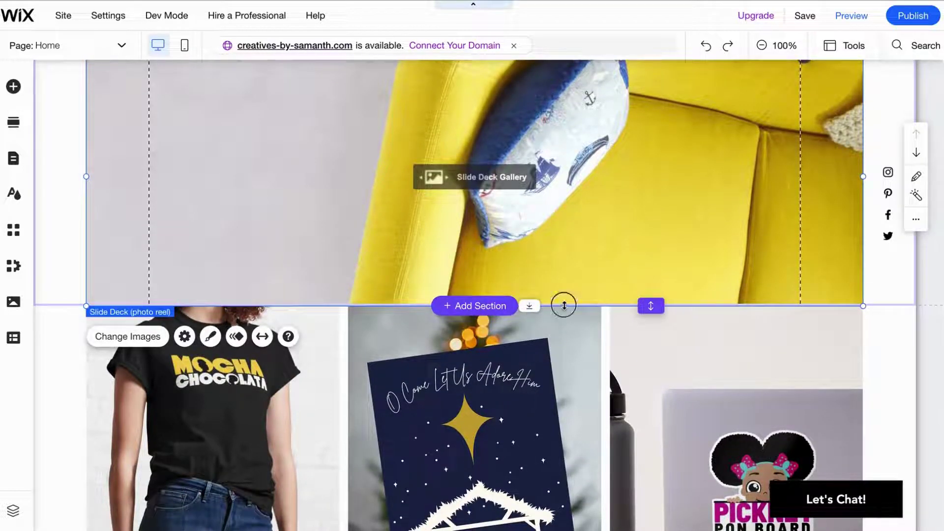
left_click_drag(565, 291, 566, 284)
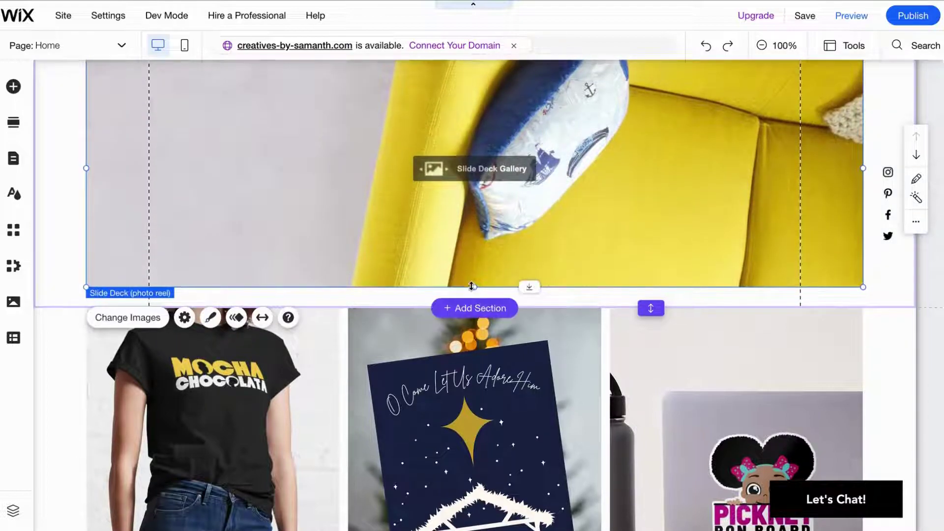
left_click_drag(471, 287, 479, 253)
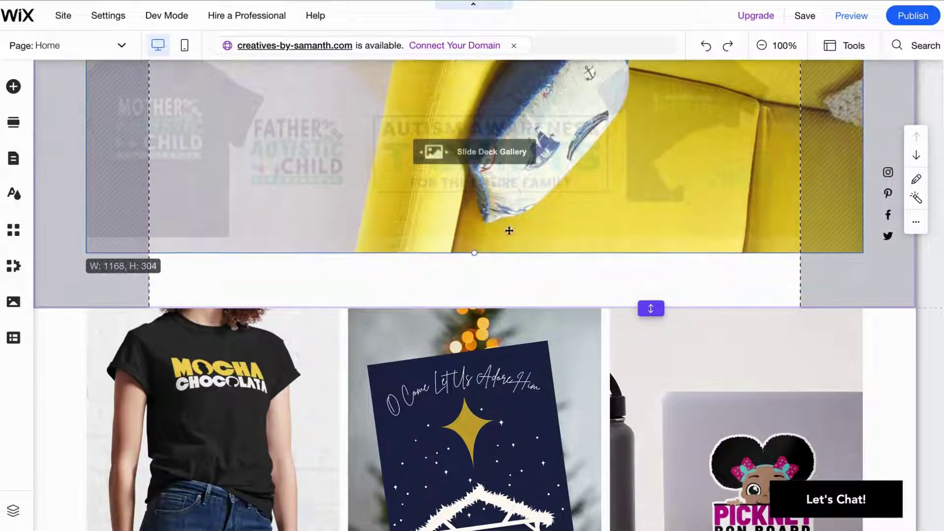
left_click(591, 217)
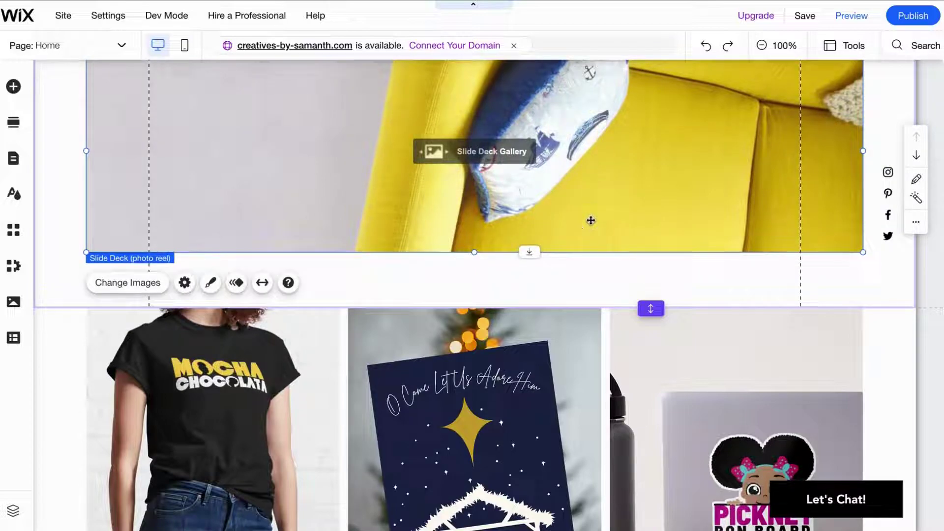
left_click_drag(591, 221, 569, 255)
scroll(569, 255, "up", 1)
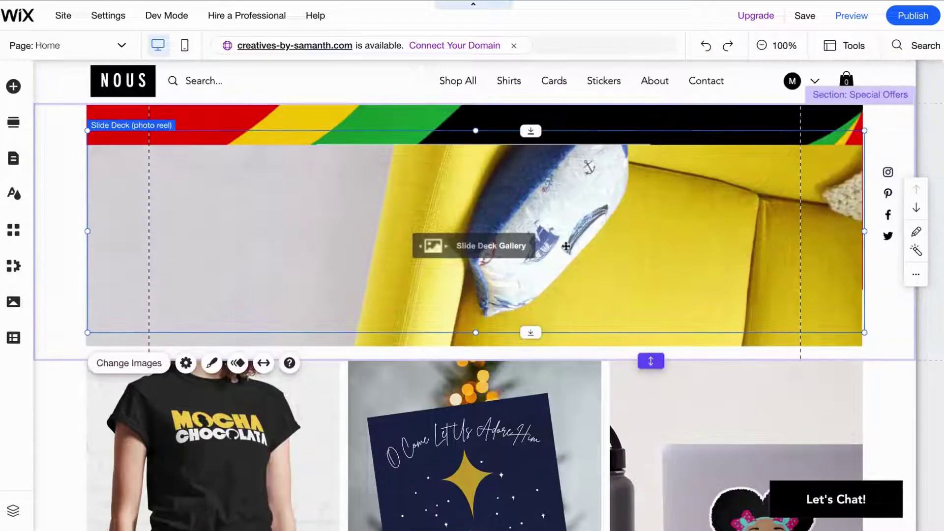
left_click_drag(574, 199, 554, 168)
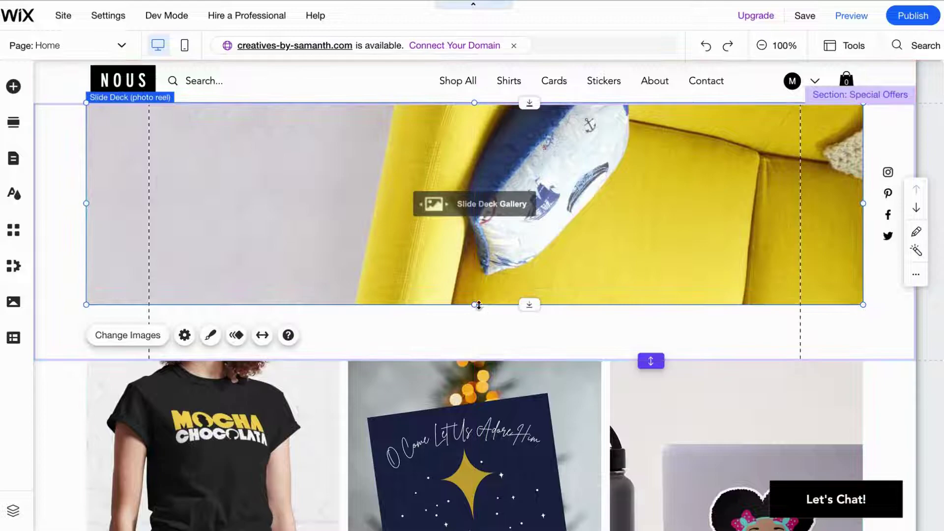
left_click_drag(478, 304, 475, 293)
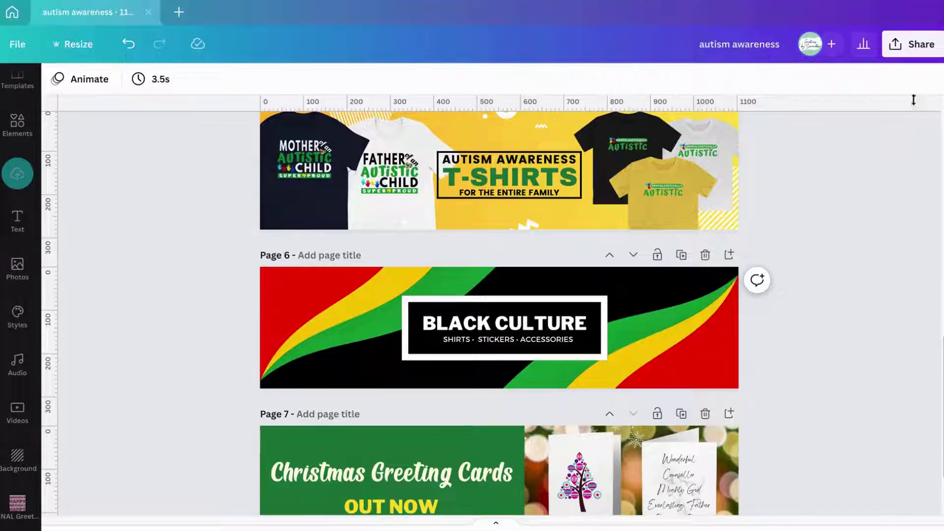
Lower the PNG download size for pages 5–7 to 1× (1,104 × 281 px), then bring up Resize.
left_click(917, 49)
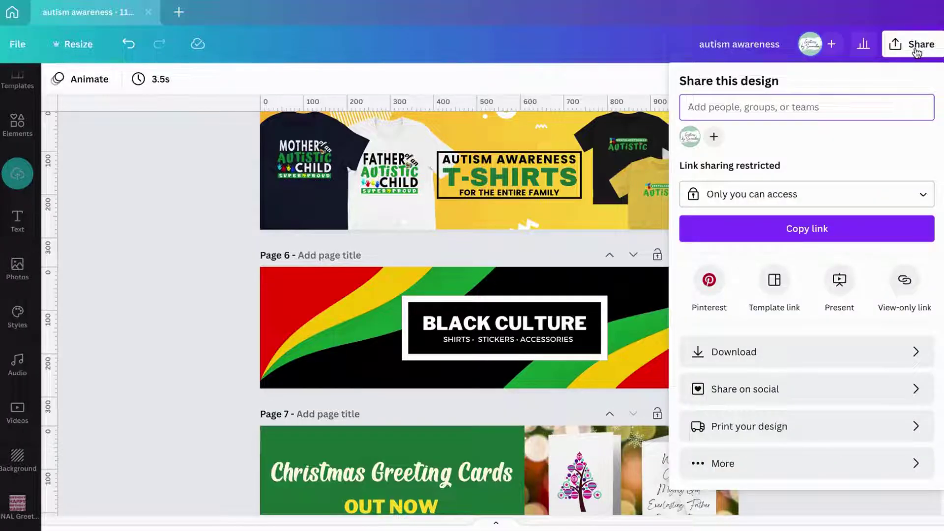
left_click(775, 356)
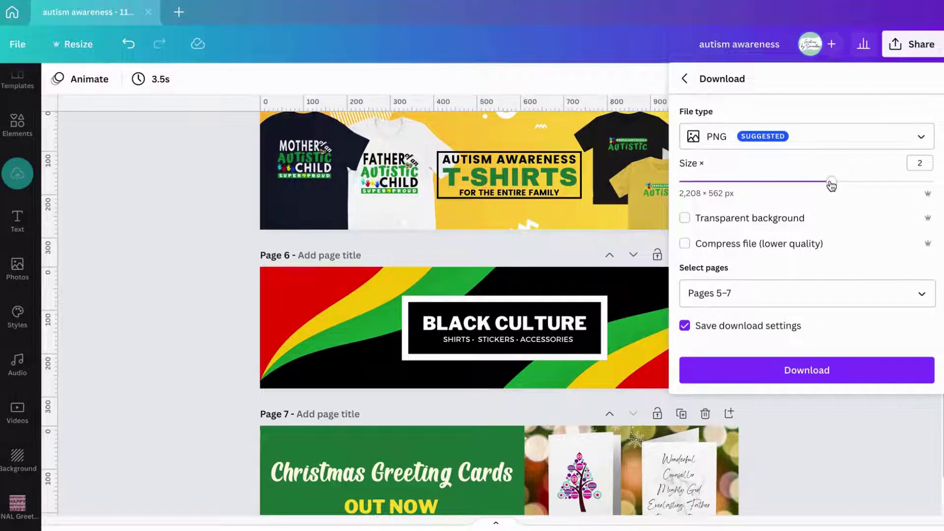
left_click_drag(831, 185, 730, 182)
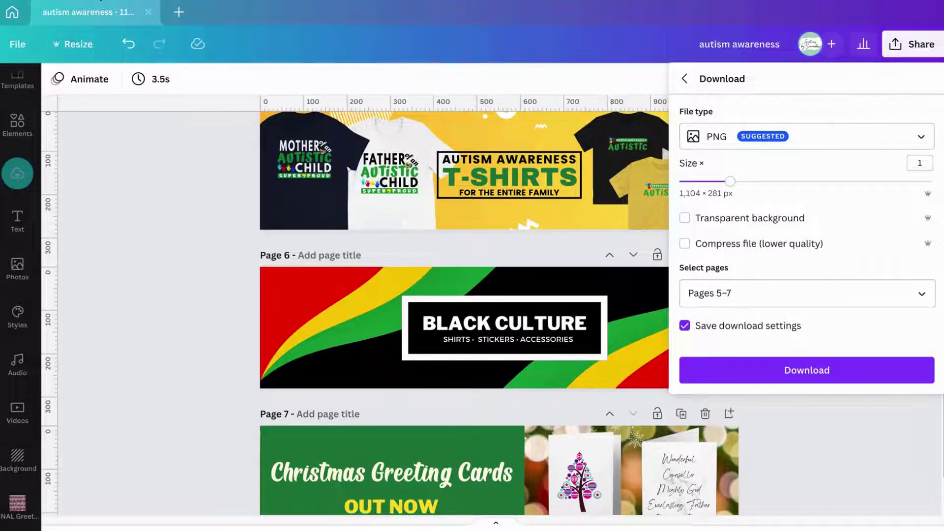
left_click(77, 58)
left_click(85, 51)
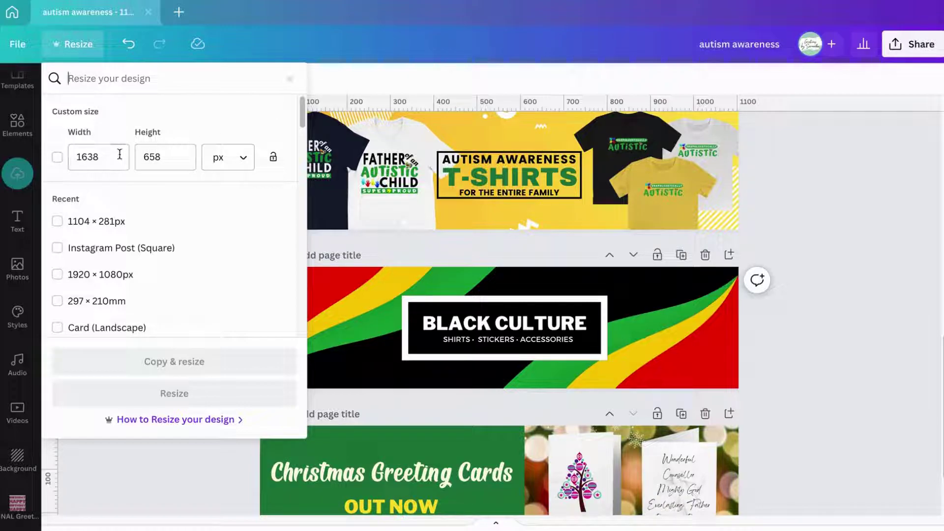
Close Resize, then review and close the PNG download settings for pages 5–7.
left_click(731, 204)
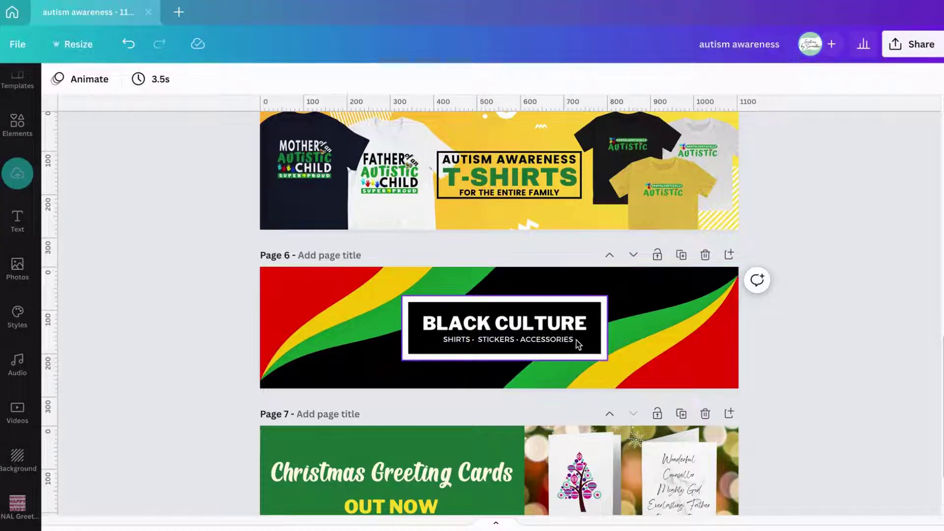
left_click(914, 54)
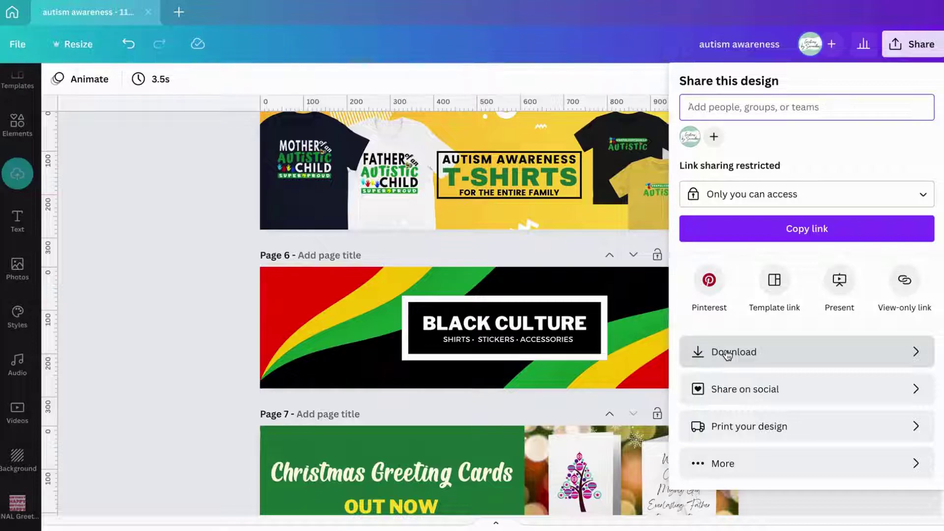
left_click(742, 350)
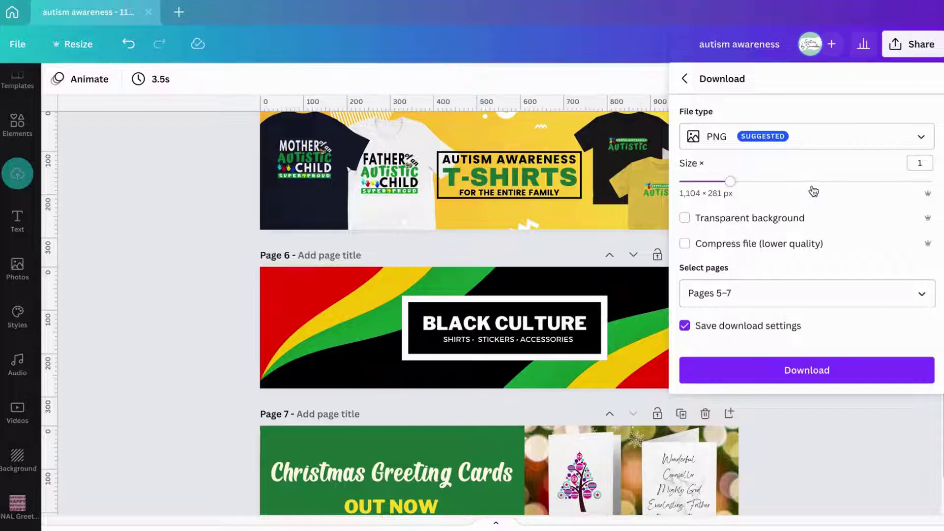
left_click(801, 510)
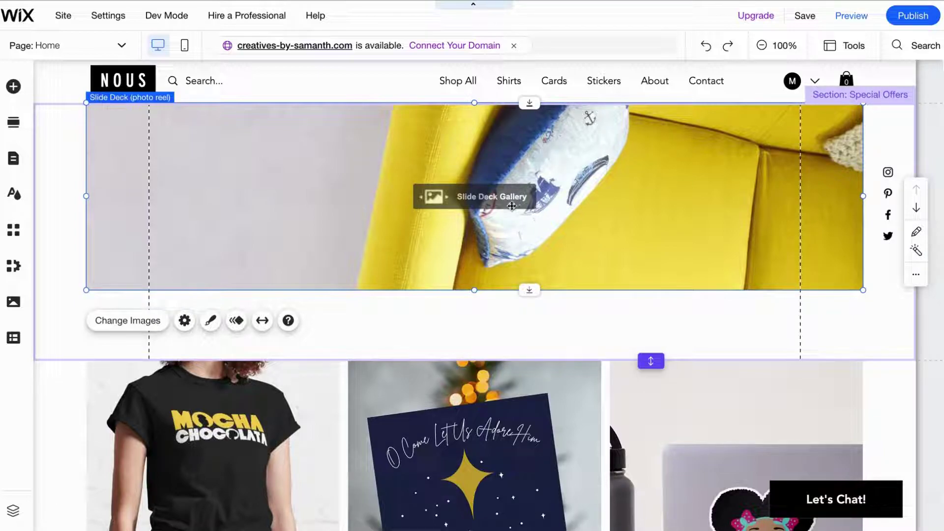
Open Change Images on the Slide Deck gallery and go to + Add Images.
left_click(138, 326)
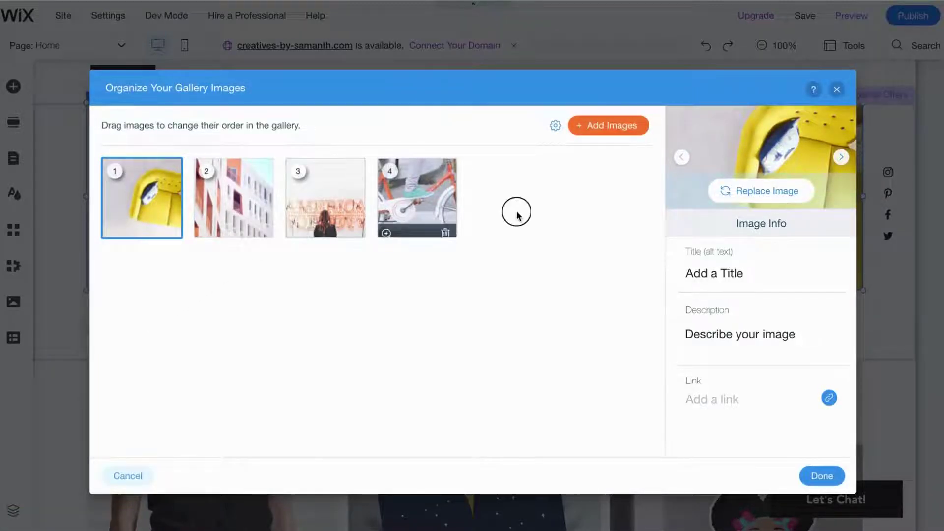
mouse_move(158, 204)
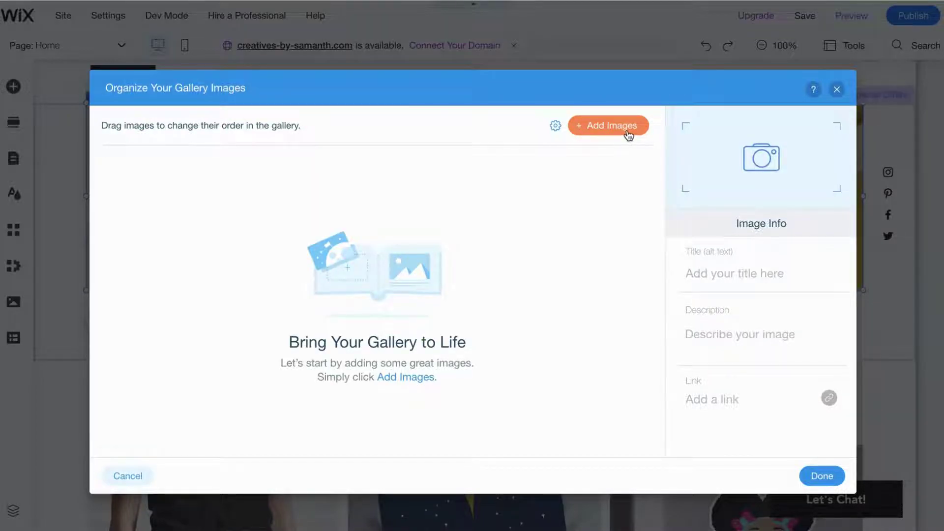
left_click(628, 135)
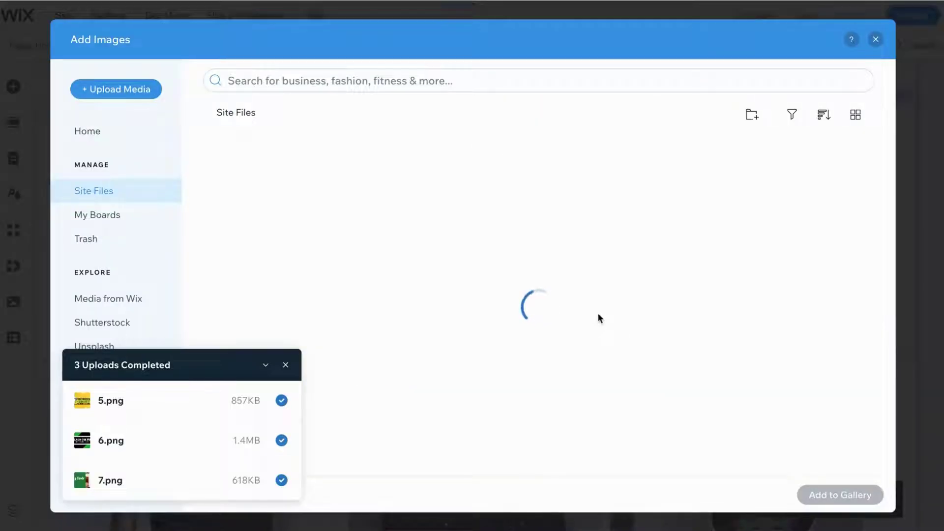
Upload 1.png, 2.png and 3.png from the website banners top wix folder into Site Files.
left_click(139, 89)
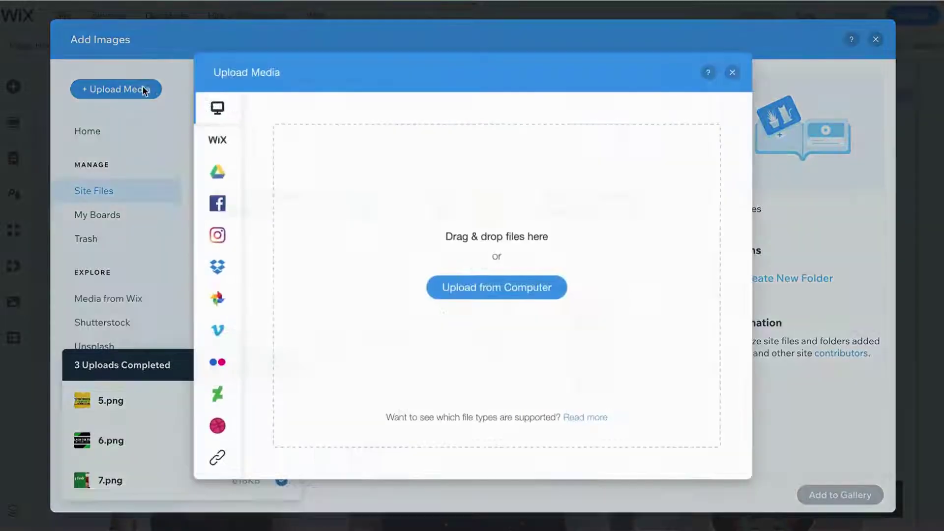
left_click(516, 293)
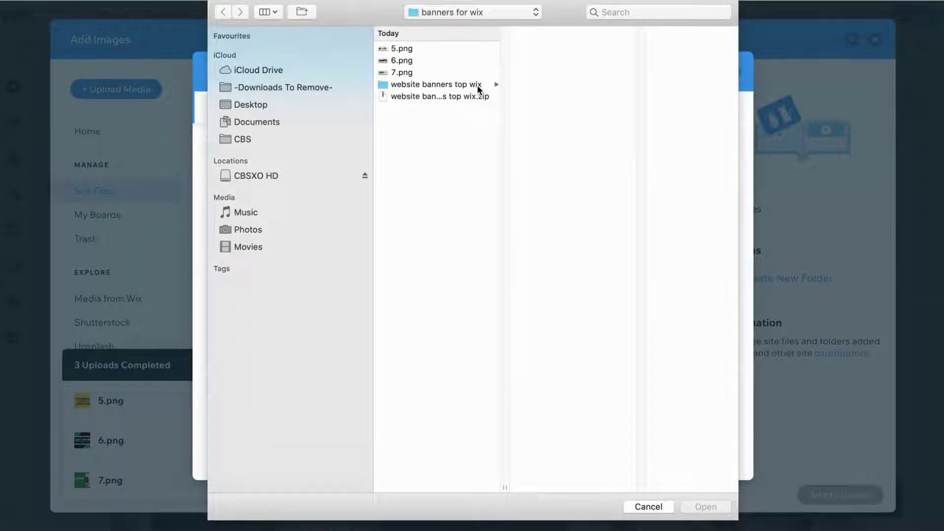
left_click(466, 90)
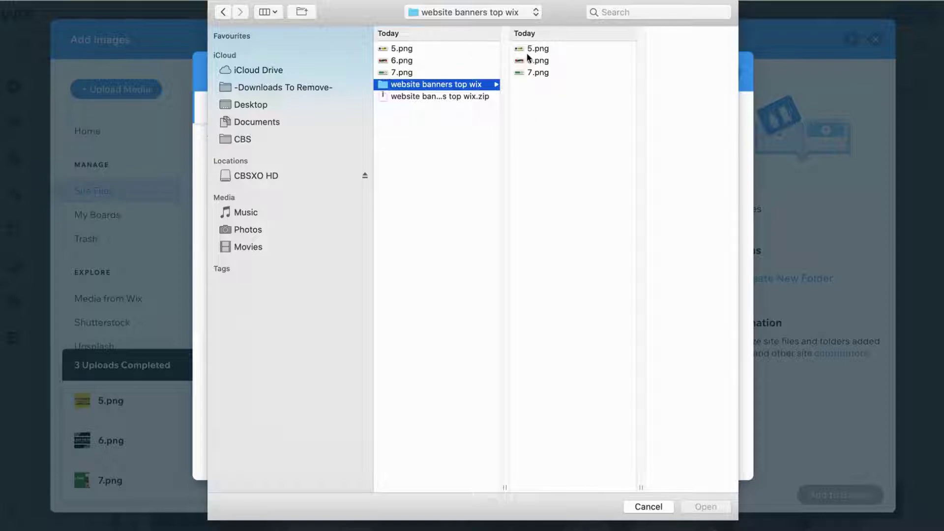
left_click_drag(544, 102, 539, 34)
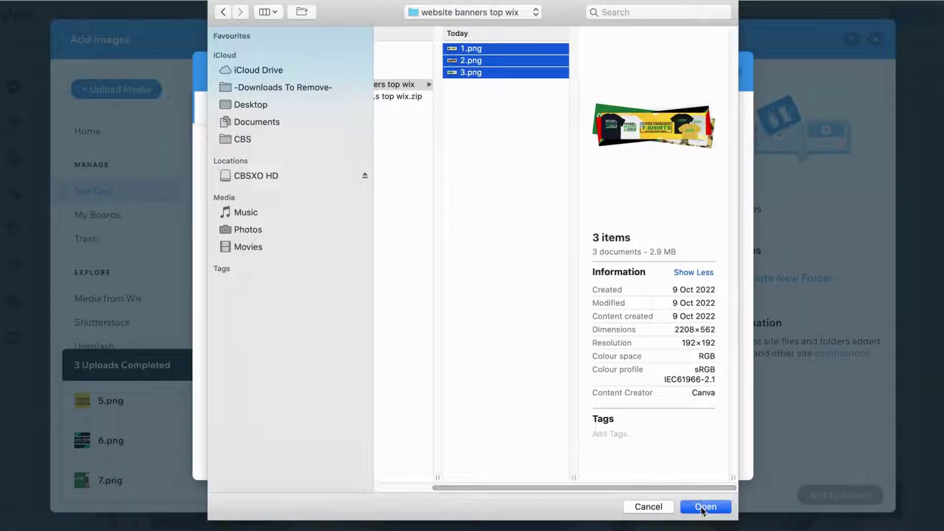
left_click(700, 507)
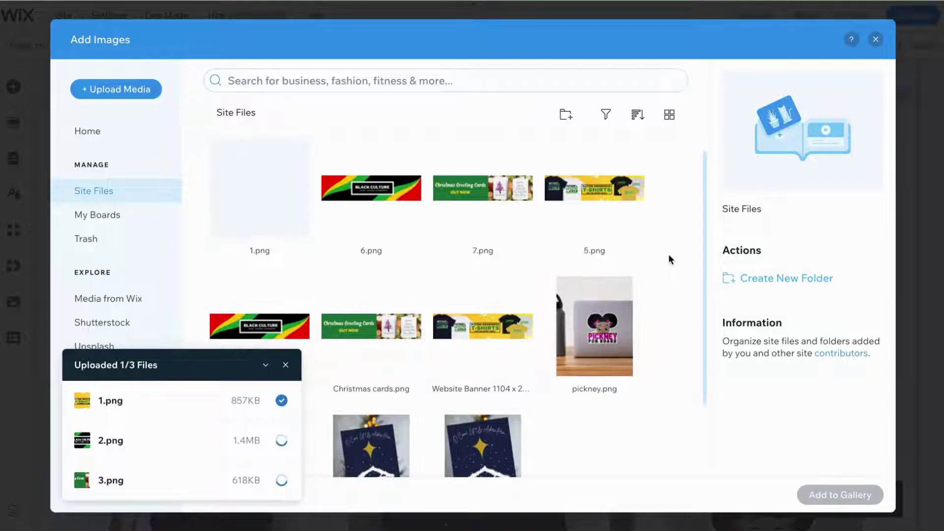
Select the uploaded 1.png, 2.png and 3.png banners and add them to the slide deck gallery.
mouse_move(223, 236)
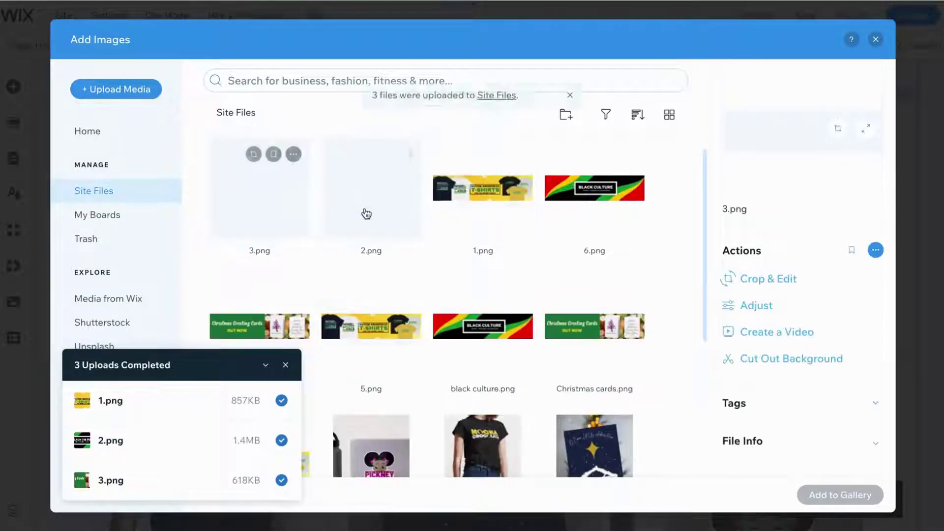
left_click(507, 218)
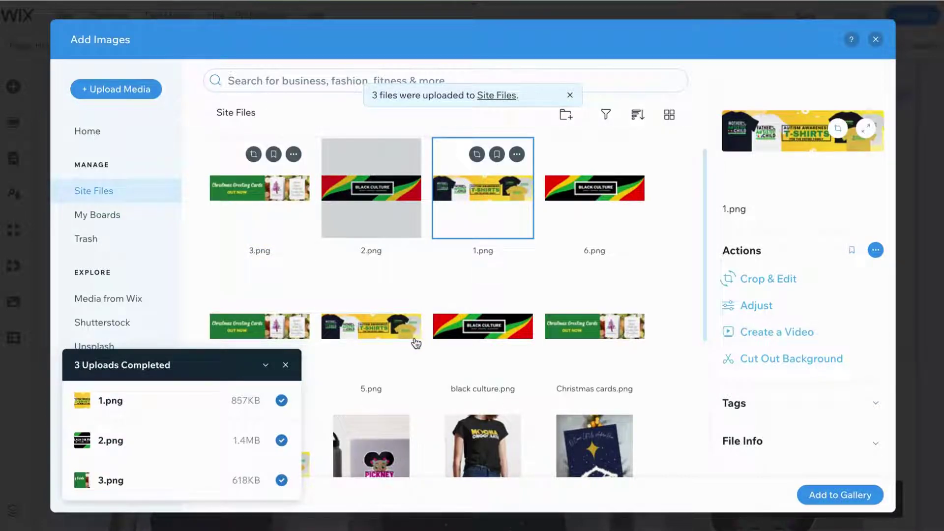
left_click(256, 198, "shift")
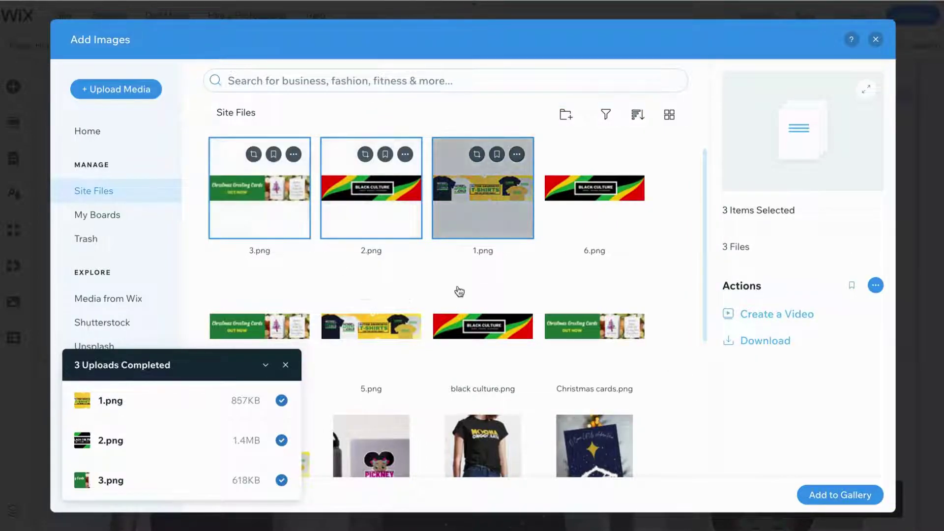
left_click(811, 495)
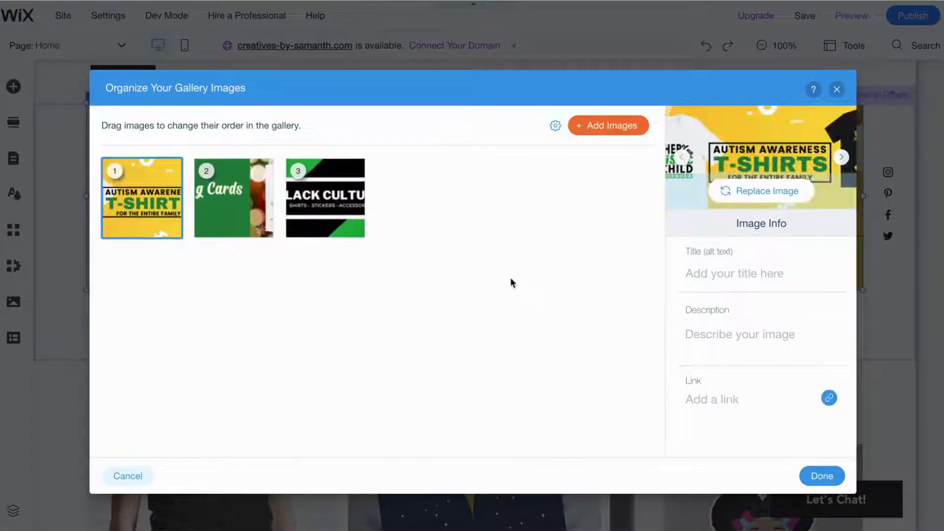
Move the Black Culture banner to a new position in the organiser and confirm the gallery images.
left_click_drag(324, 200, 397, 200)
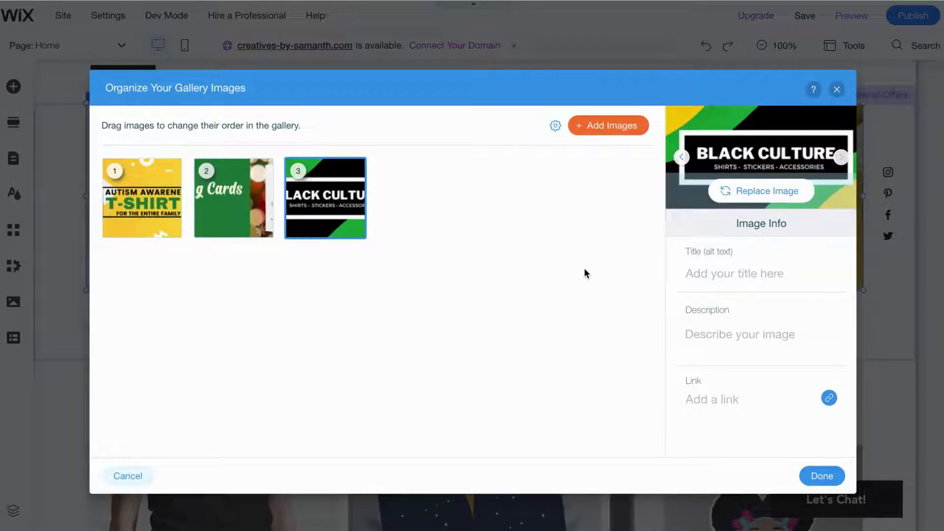
left_click(824, 474)
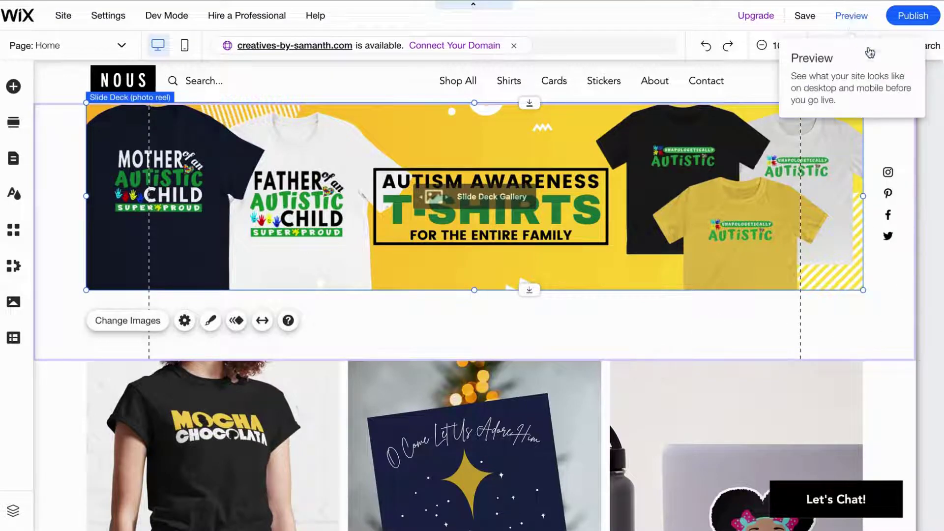
left_click(940, 338)
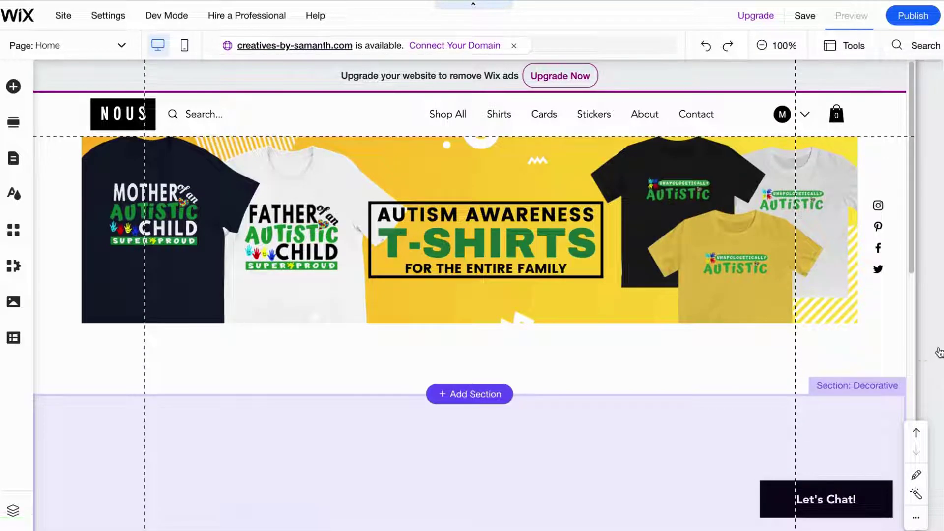
key("ctrl+p")
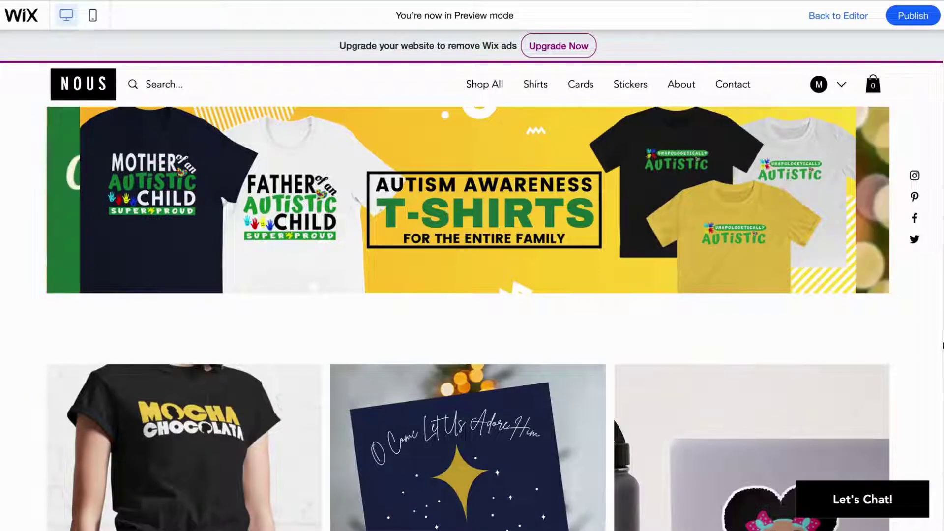